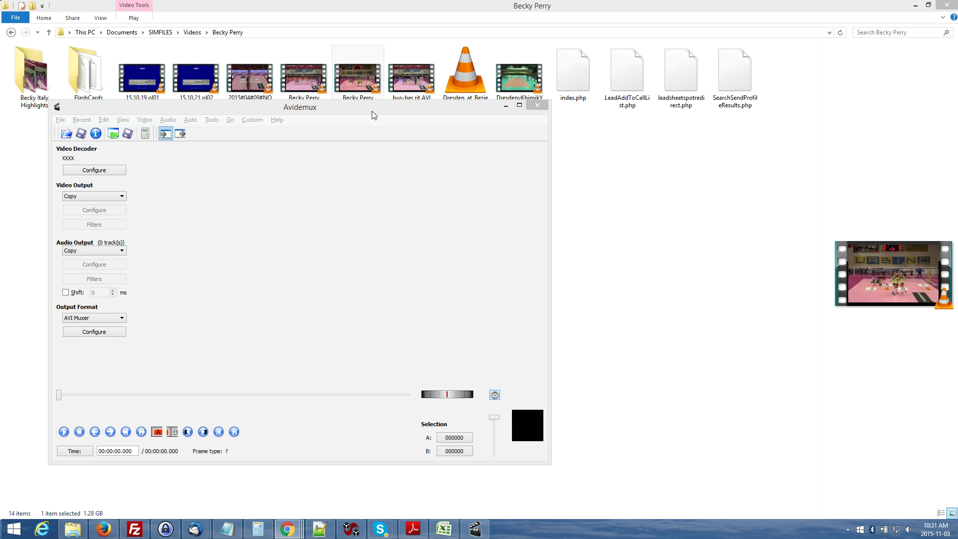
- Move the empty Avidemux window right, clear of the video folder's files
drag(370, 111, 464, 117)
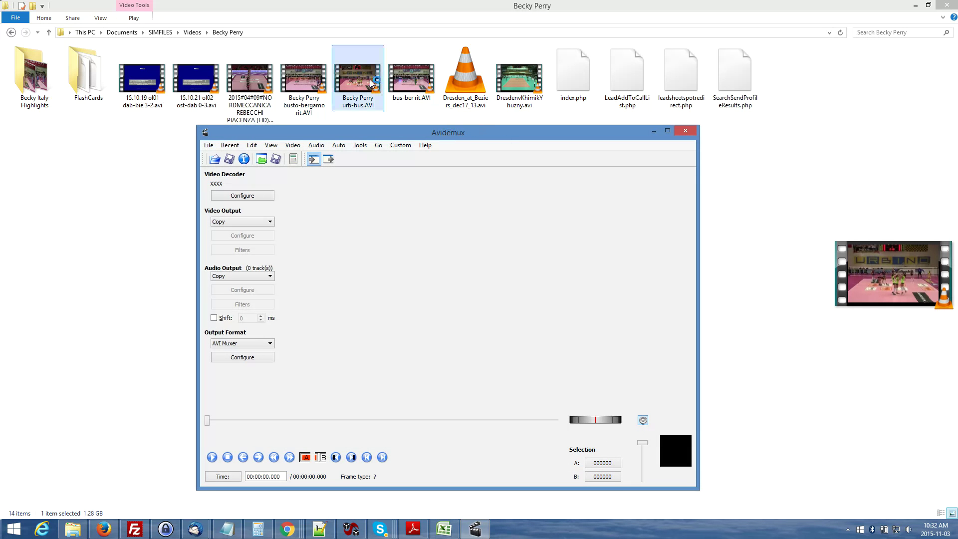
- Load the player's urb-bus.AVI match recording into Avidemux and maximise the editor
drag(372, 84, 423, 222)
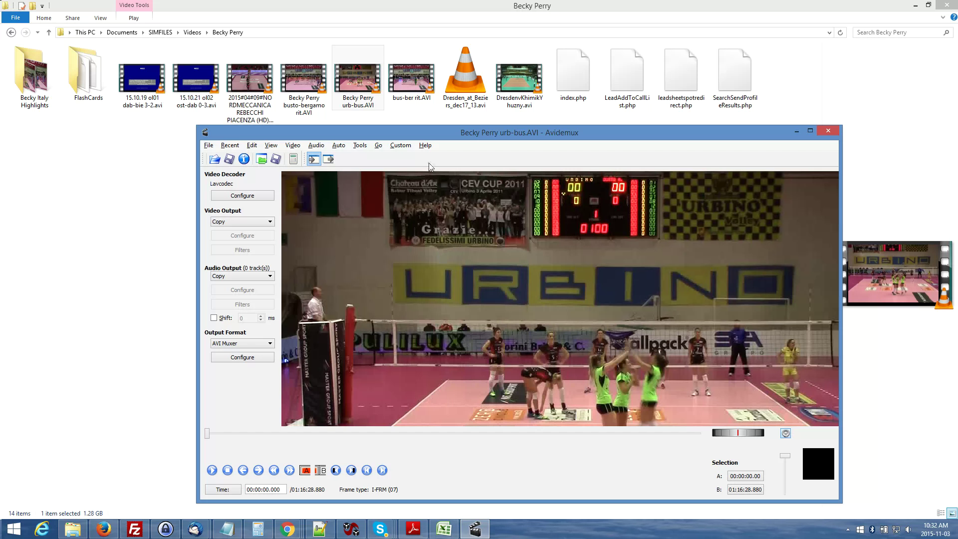
double_click(479, 135)
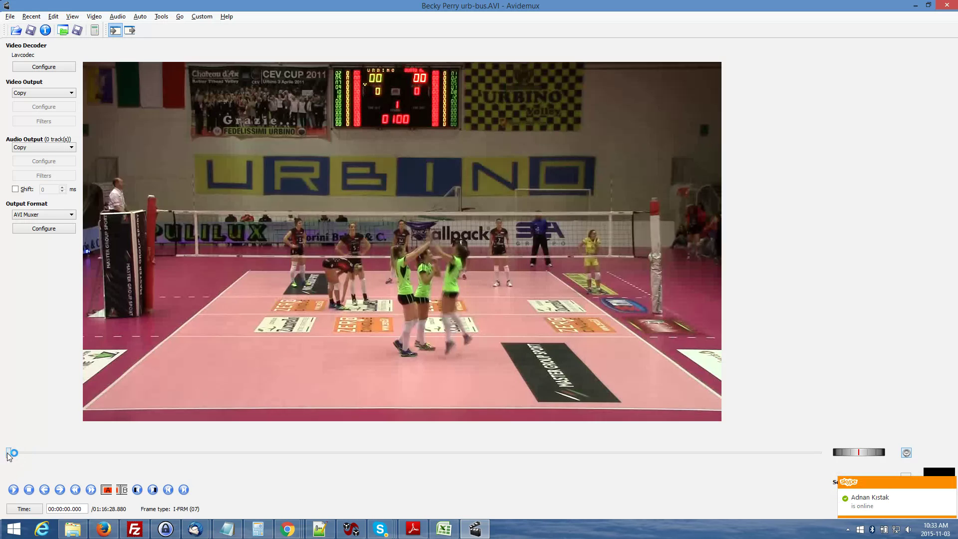
- Drag the timeline slider ahead to about 00:02:46 in the match
drag(13, 456, 37, 455)
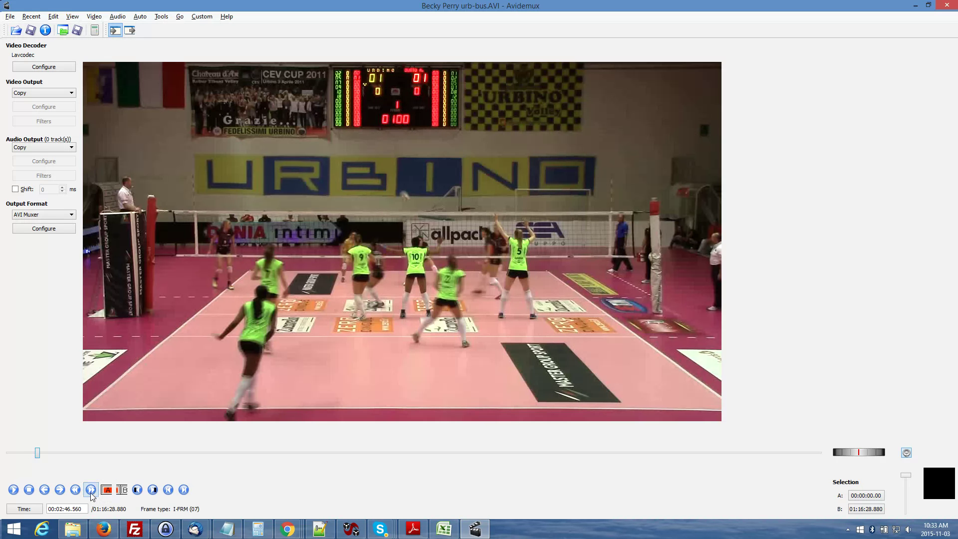
- Step between keyframes and briefly play the match to scan for the rally's start
click(92, 495)
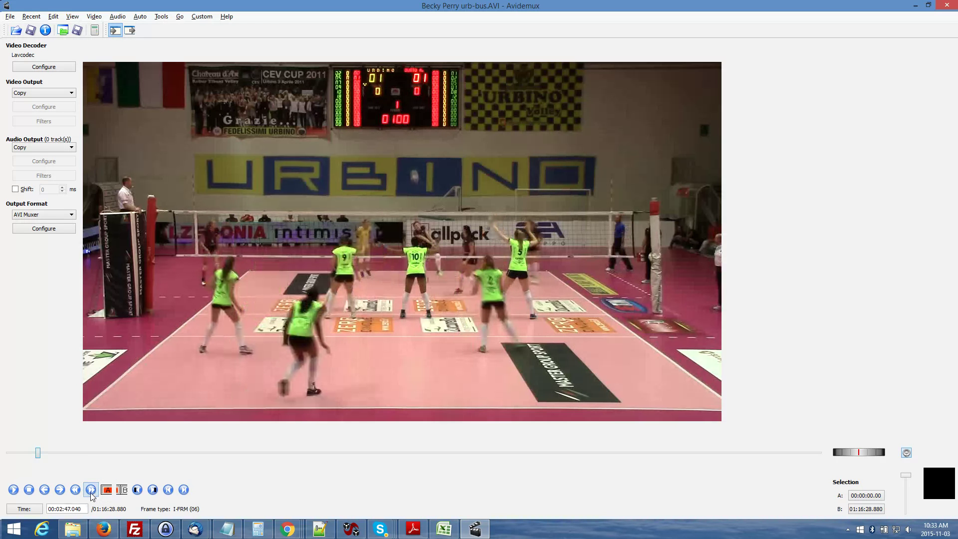
click(75, 491)
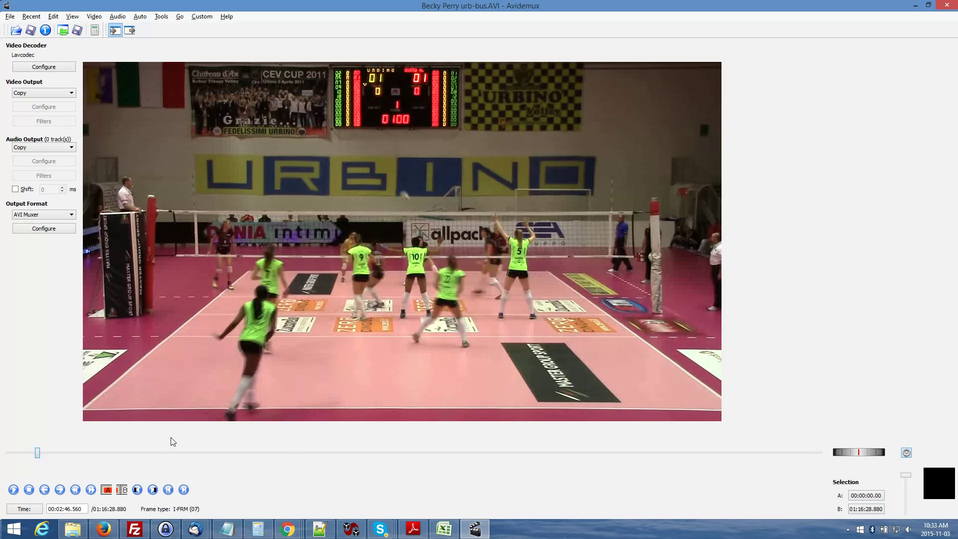
click(37, 453)
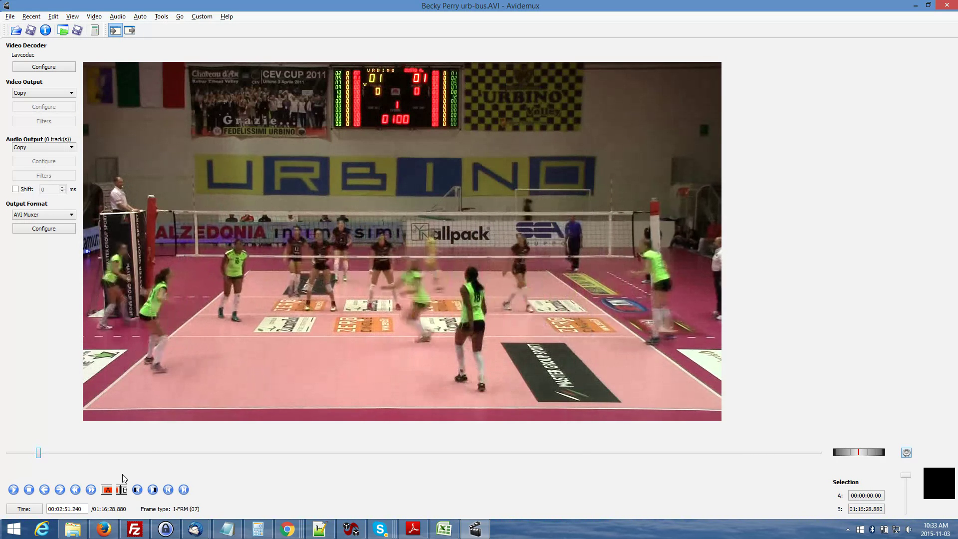
click(29, 490)
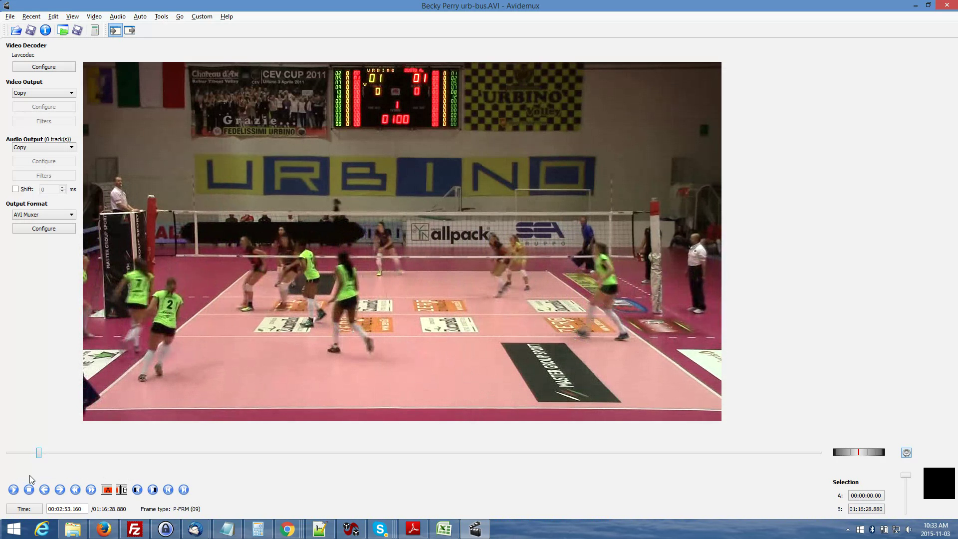
- Jump back near 2:37 and step keyframes to land on 00:02:42.240 before the serve
drag(37, 457, 36, 457)
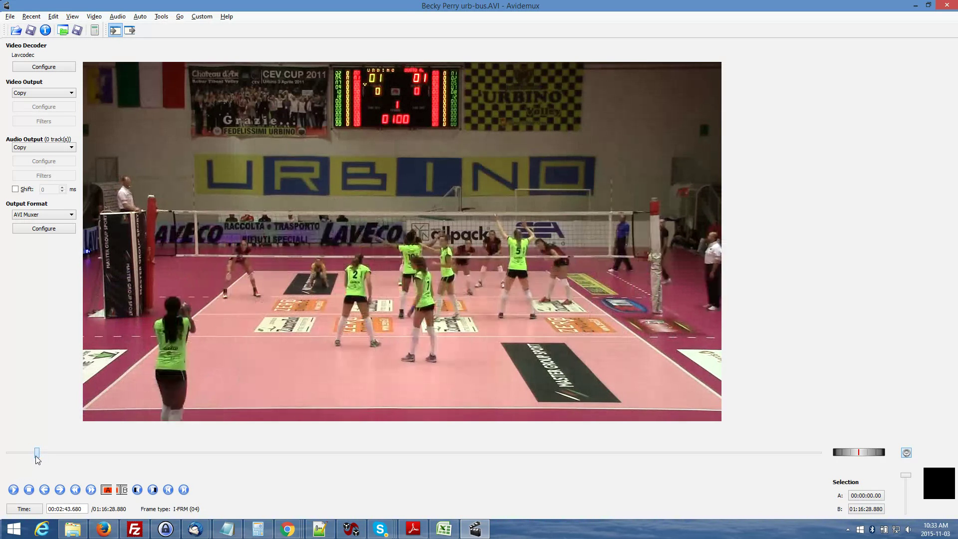
click(75, 489)
click(75, 490)
click(75, 490)
click(76, 490)
click(75, 490)
click(90, 490)
click(91, 489)
click(91, 490)
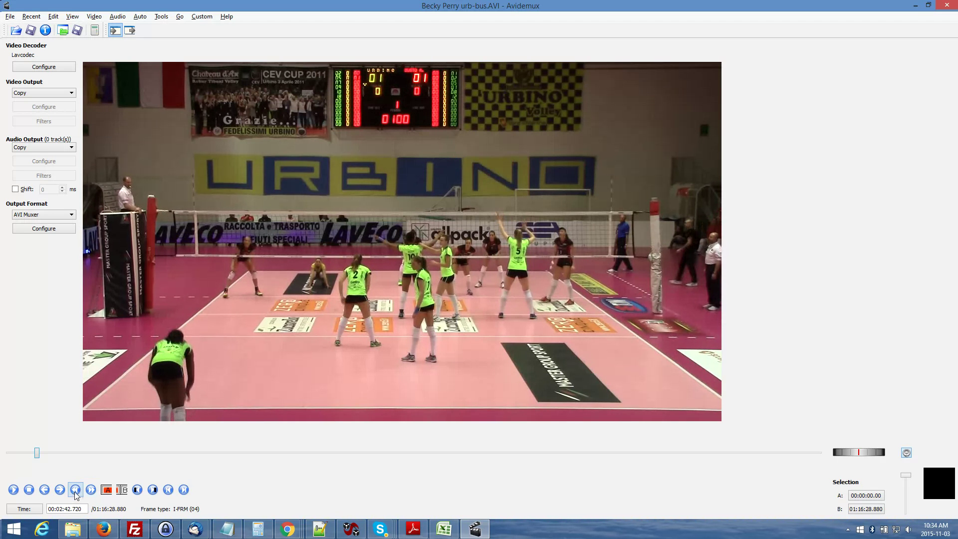
click(75, 490)
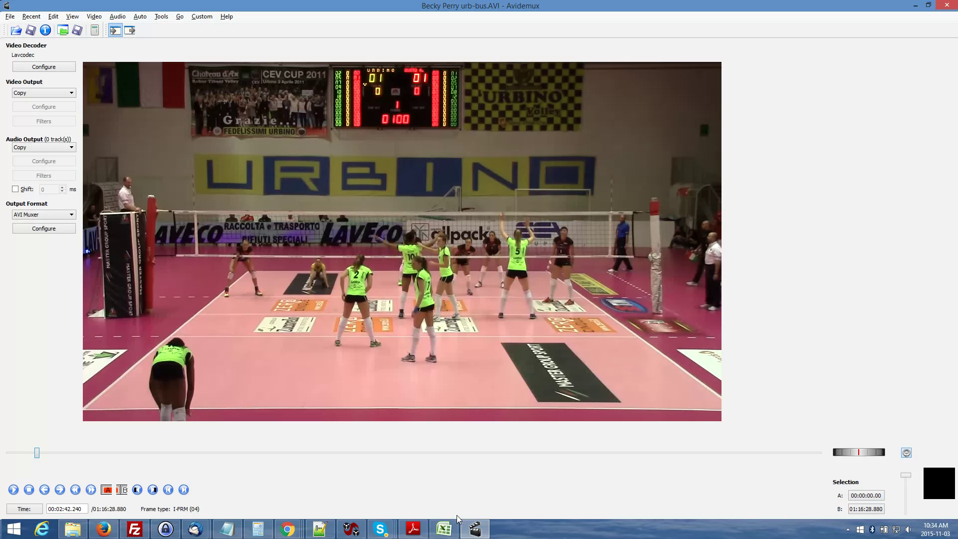
- Set marker A at 00:02:42.240 and play the rally forward toward 00:02:58
click(106, 490)
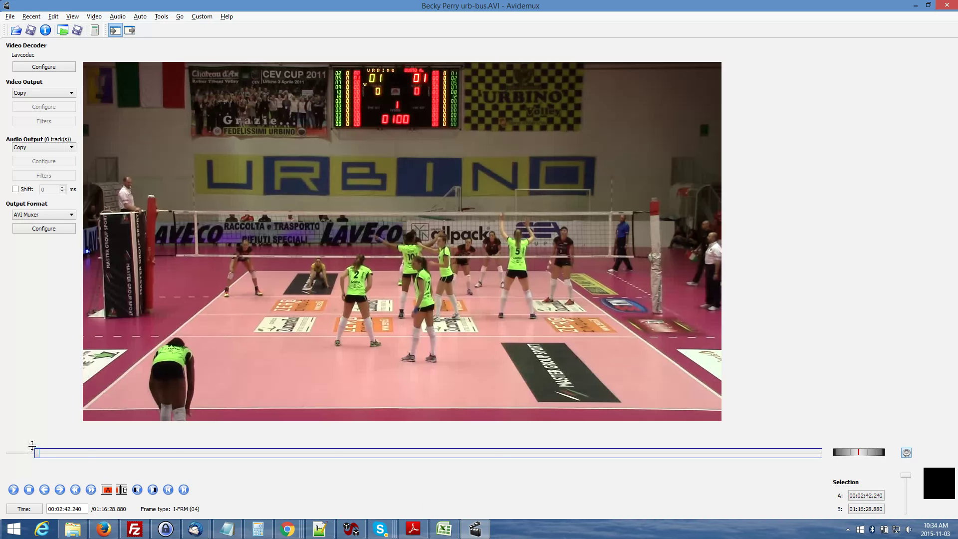
click(14, 491)
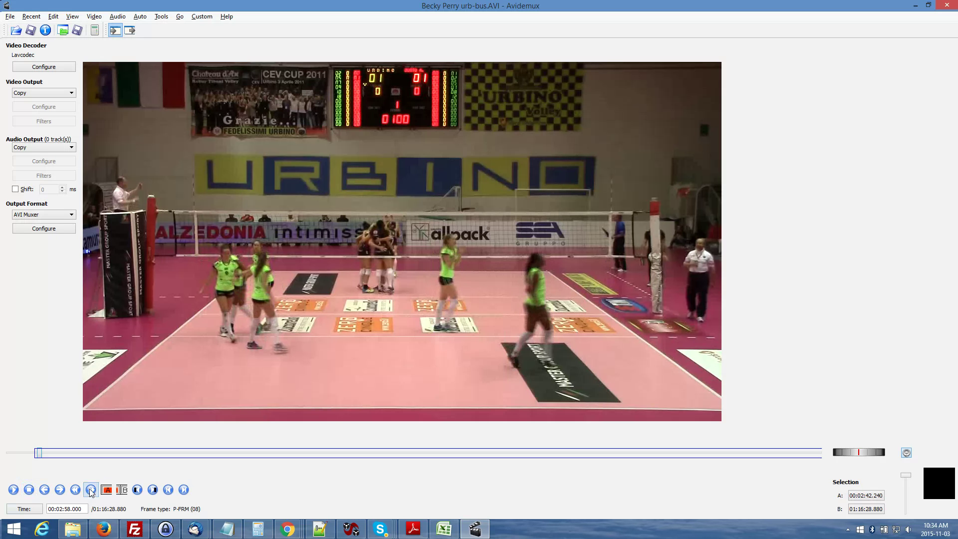
- Step to the keyframe at 00:02:58.080 and set marker B there
click(75, 490)
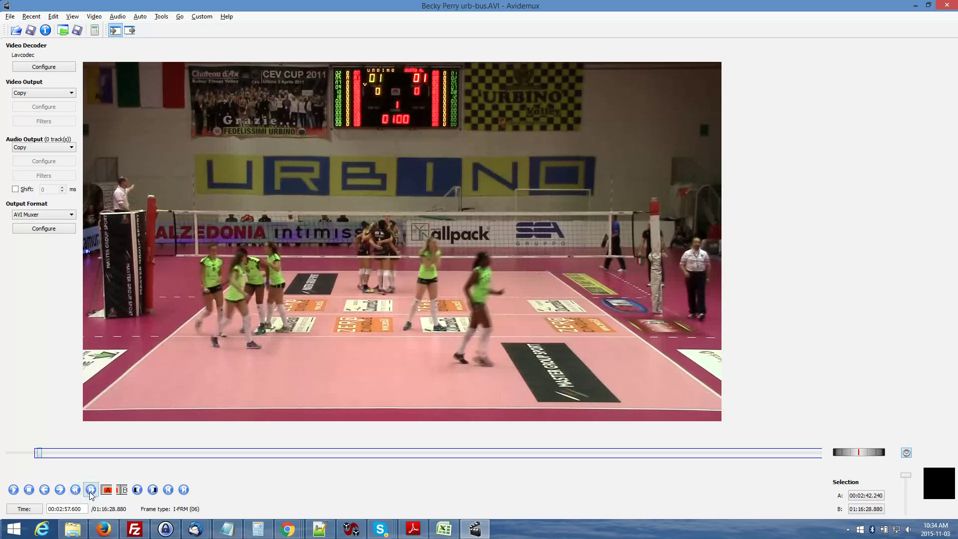
click(91, 490)
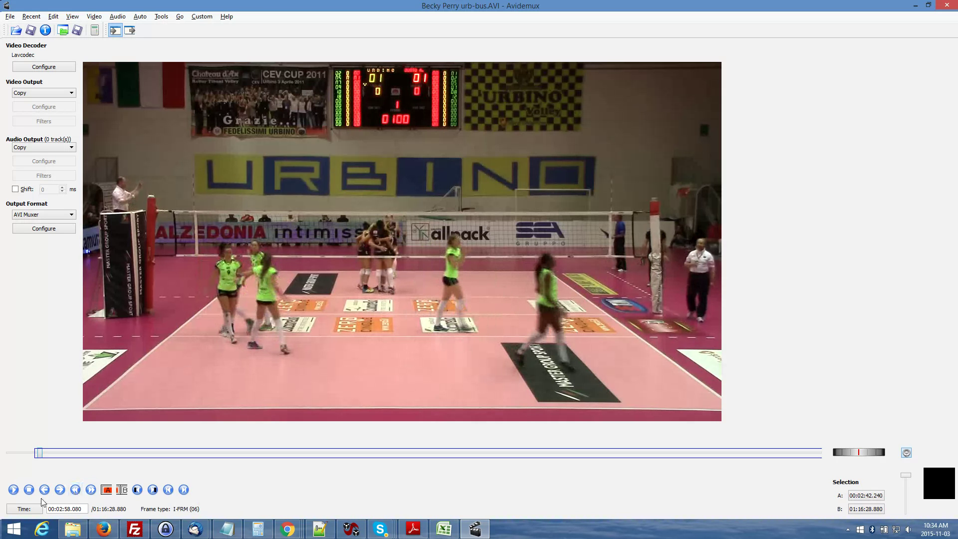
click(121, 490)
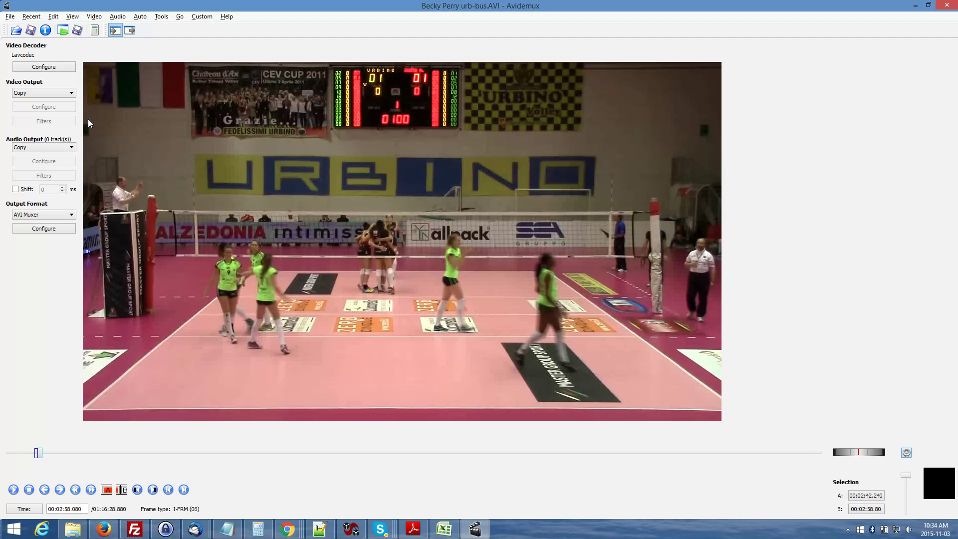
- Start File > Save and browse via Videos into the player's folder
click(9, 19)
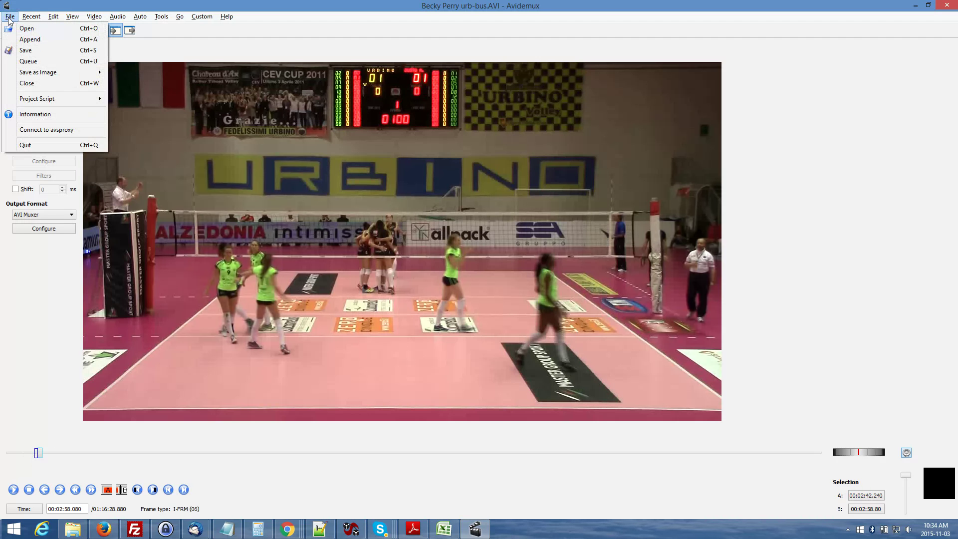
click(28, 53)
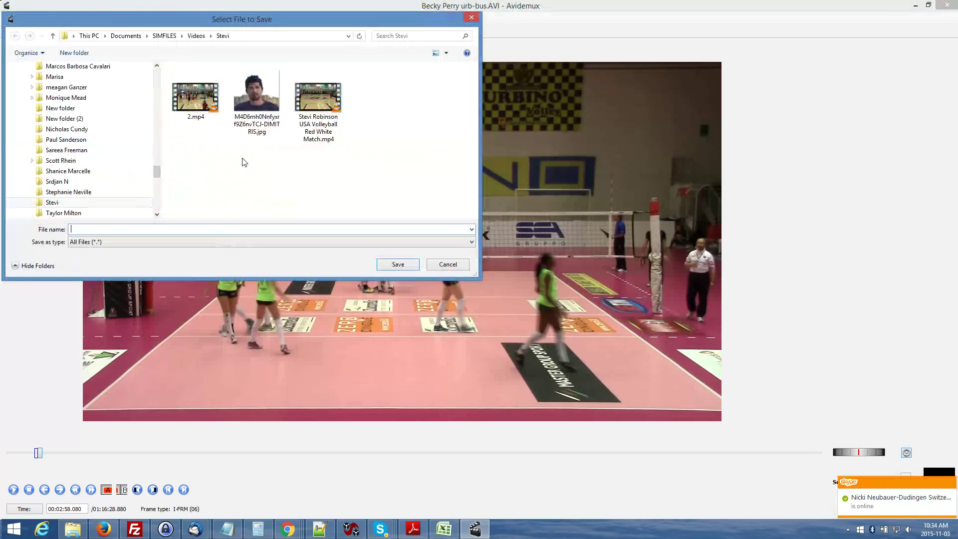
click(196, 37)
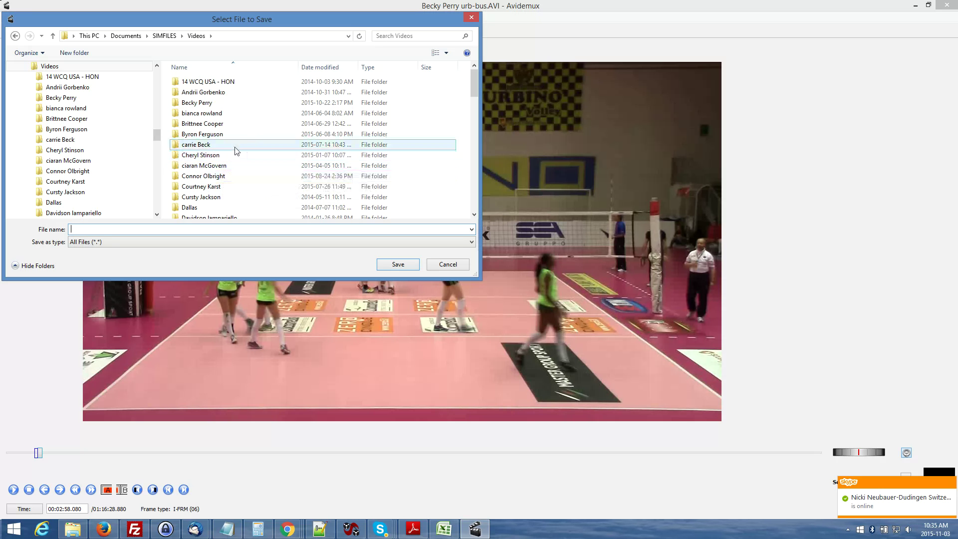
click(213, 157)
scroll(213, 160, down, 12)
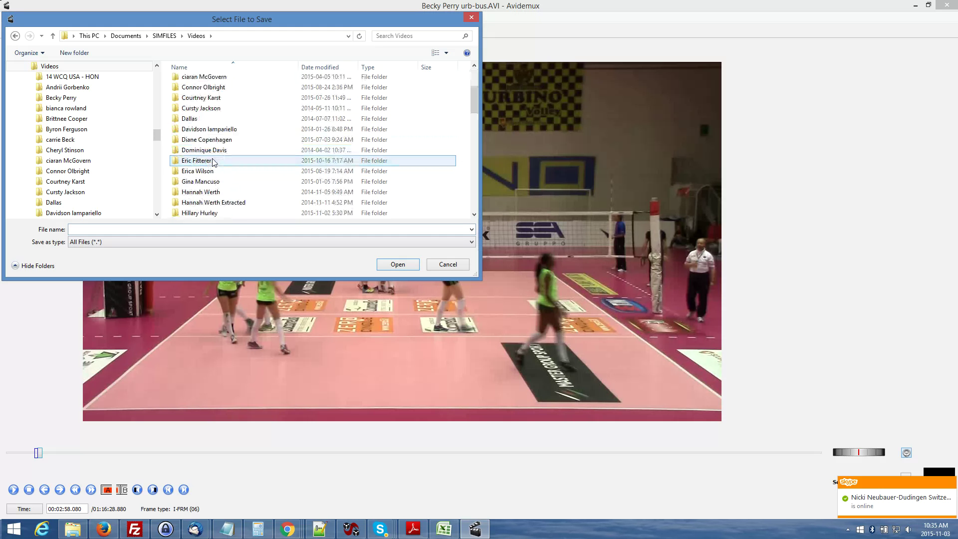
scroll(214, 163, up, 12)
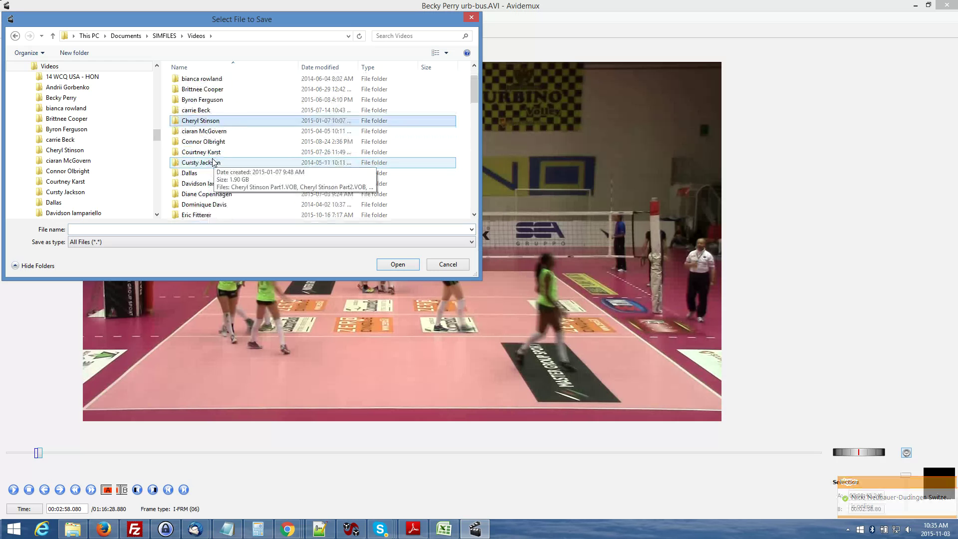
double_click(209, 104)
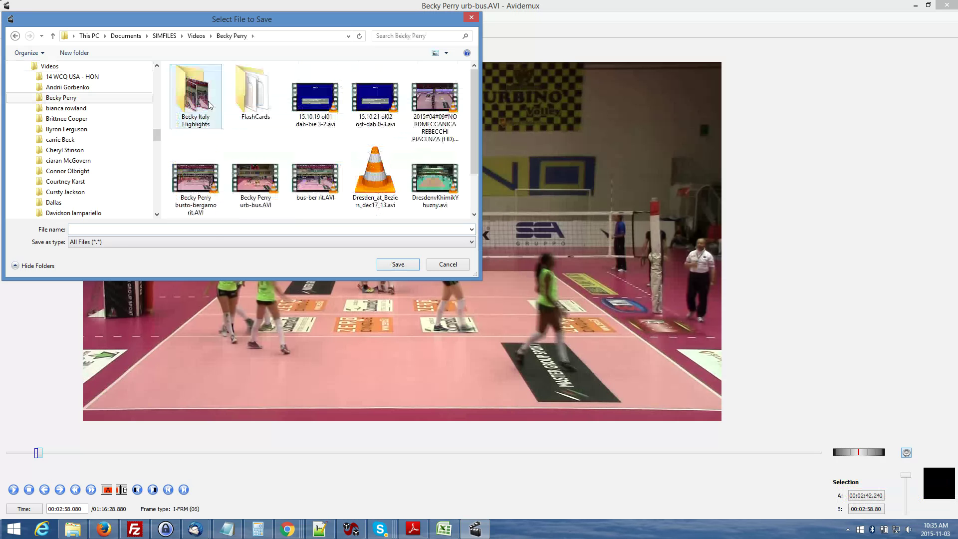
- Save the clip as Video001.avi and acknowledge the completion message
click(111, 229)
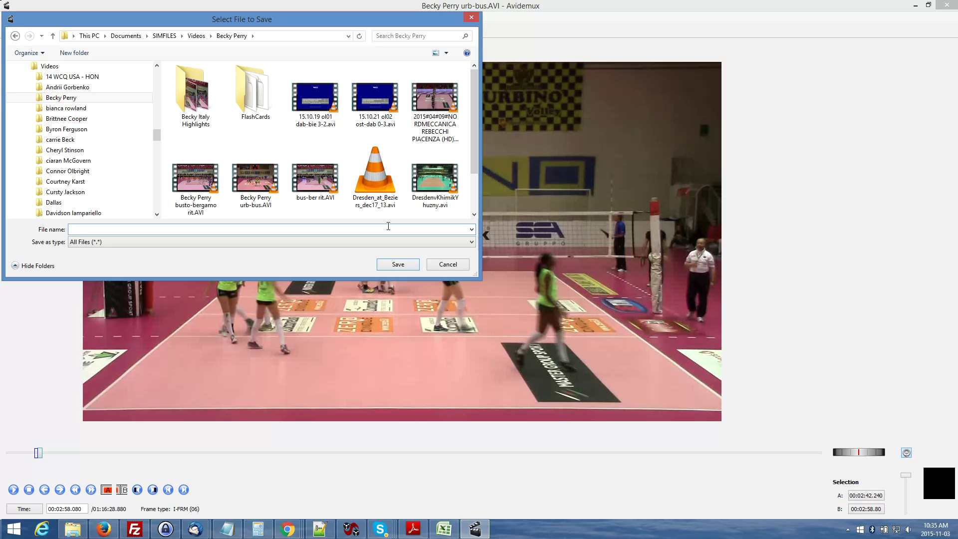
text(Video001)
text(avi)
click(398, 264)
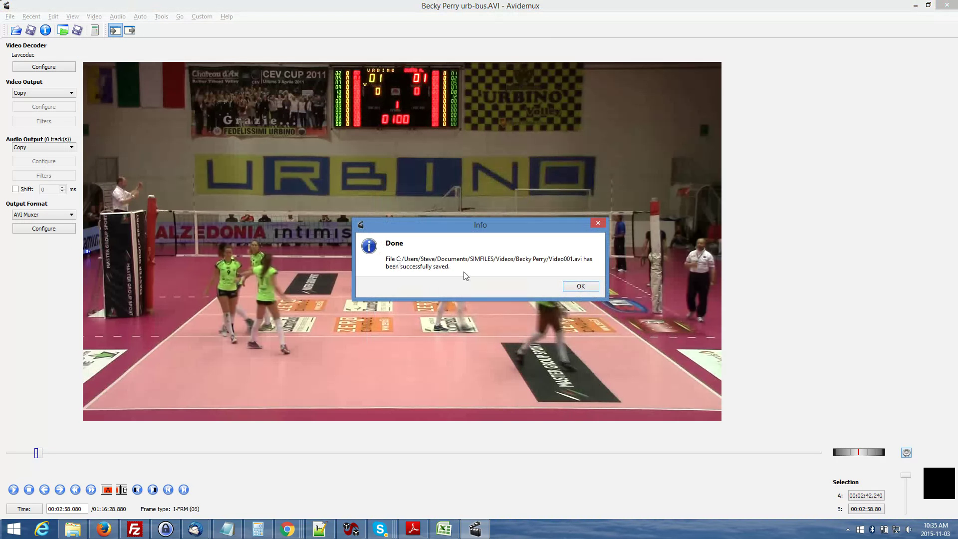
click(582, 289)
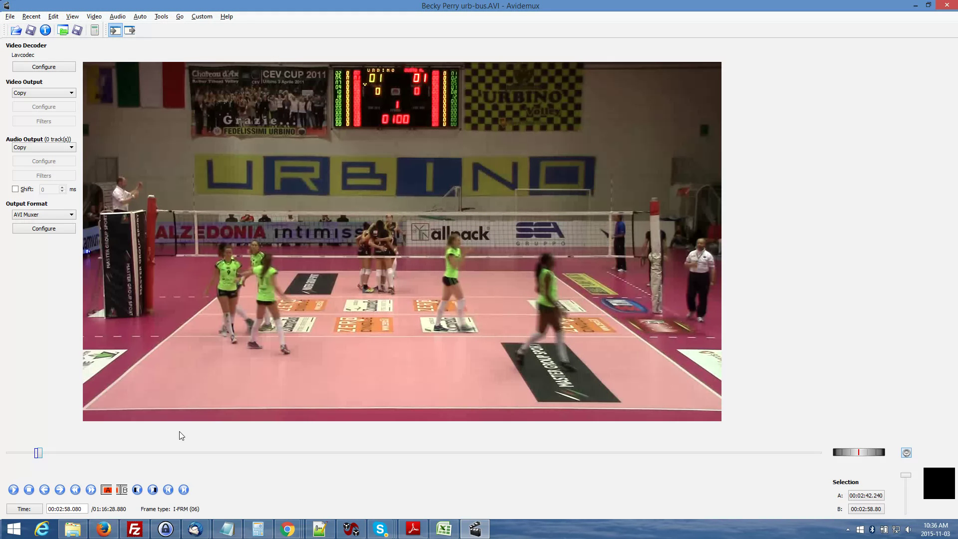